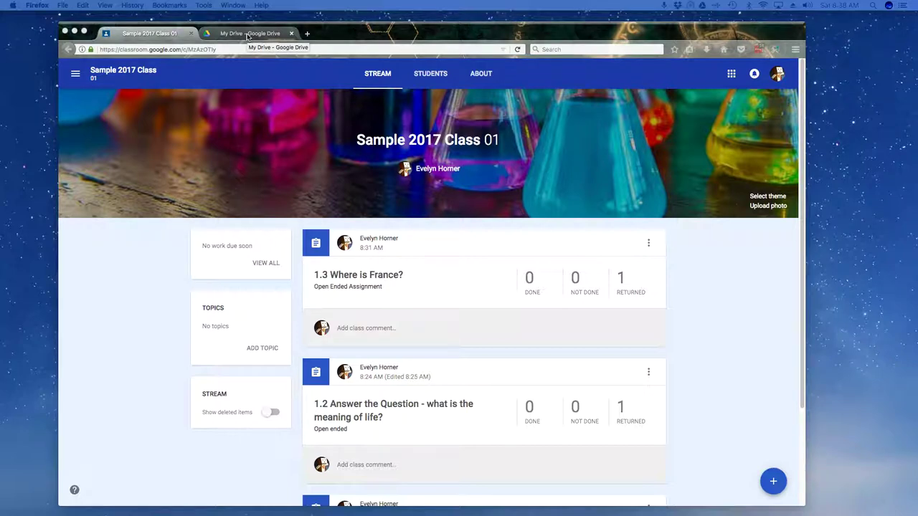
# Step: Switch to Google Drive and open the 1.3 Where is France? folder inside the Classroom folder's Sample 2017 Class 01 folder
pyautogui.click(247, 34)
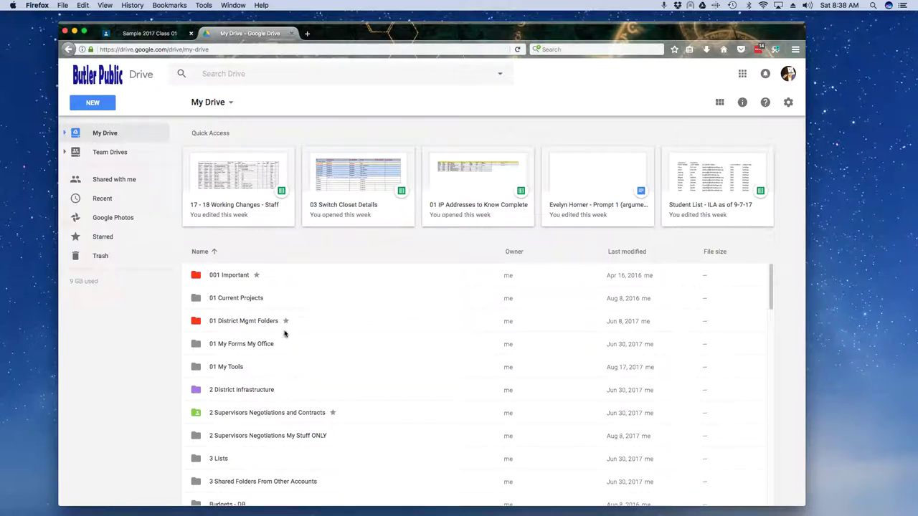
pyautogui.scroll(-5, 308, 430)
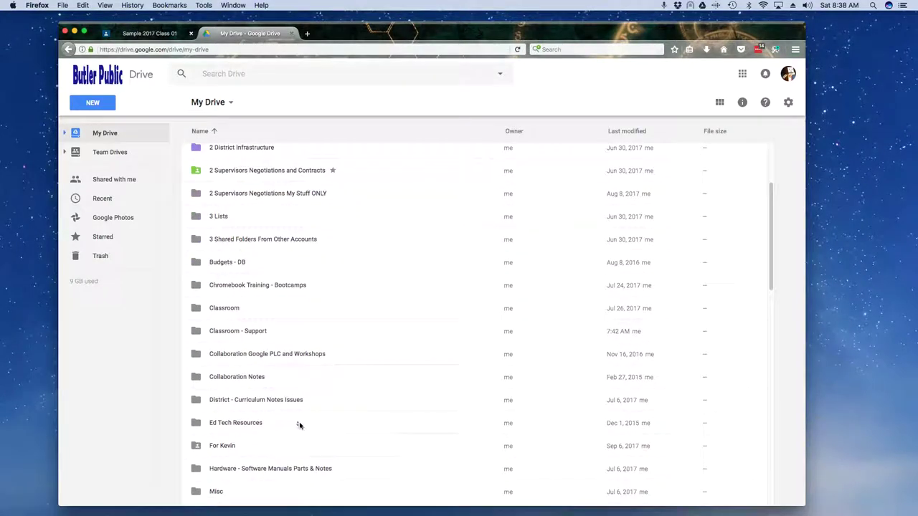
pyautogui.doubleClick(228, 308)
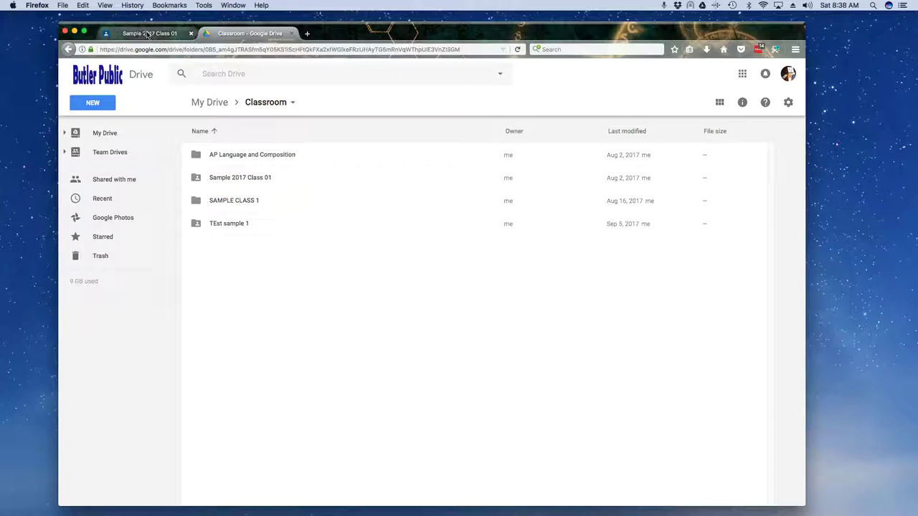
pyautogui.doubleClick(234, 180)
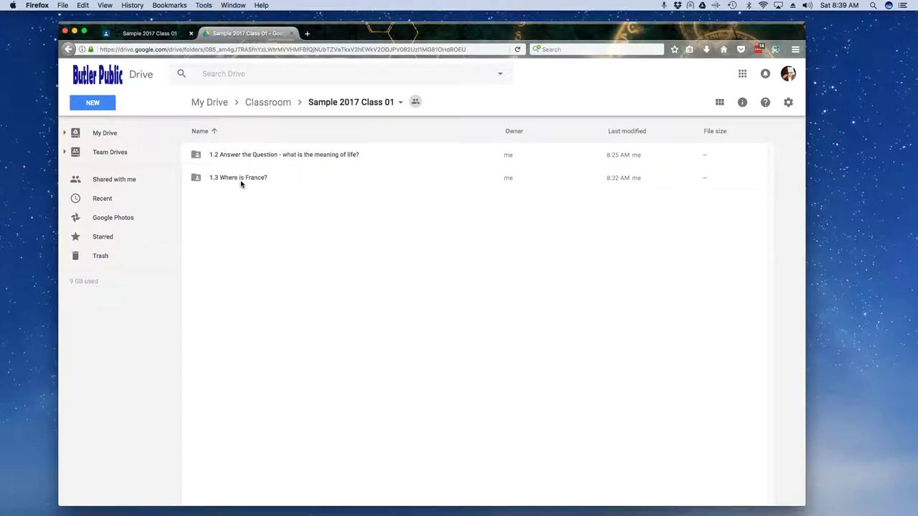
pyautogui.click(197, 179)
pyautogui.doubleClick(196, 179)
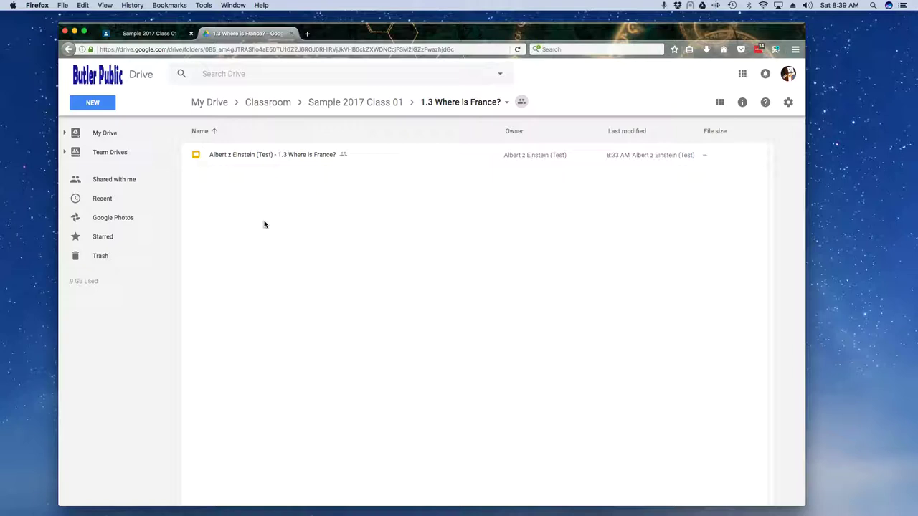
# Step: Go back up to the Classroom folder and reopen the 1.3 Where is France? folder through Sample 2017 Class 01
pyautogui.click(347, 106)
pyautogui.click(270, 103)
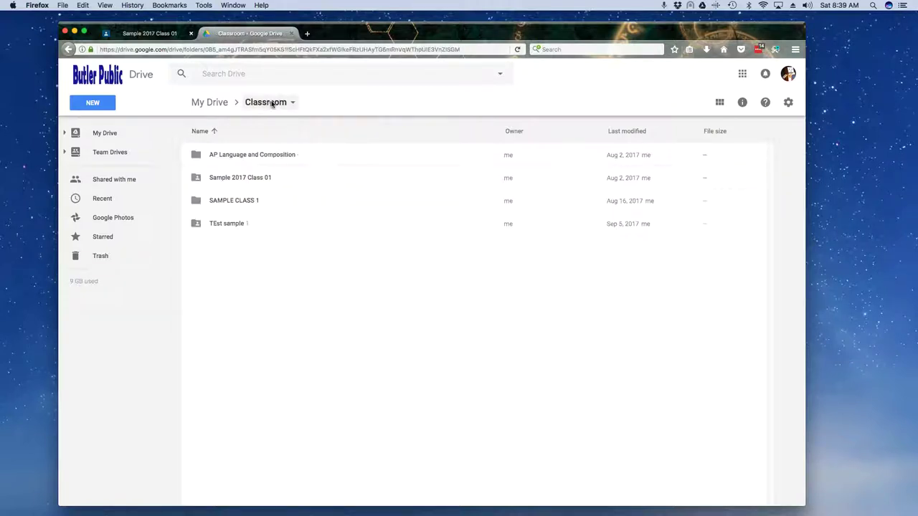
pyautogui.click(239, 178)
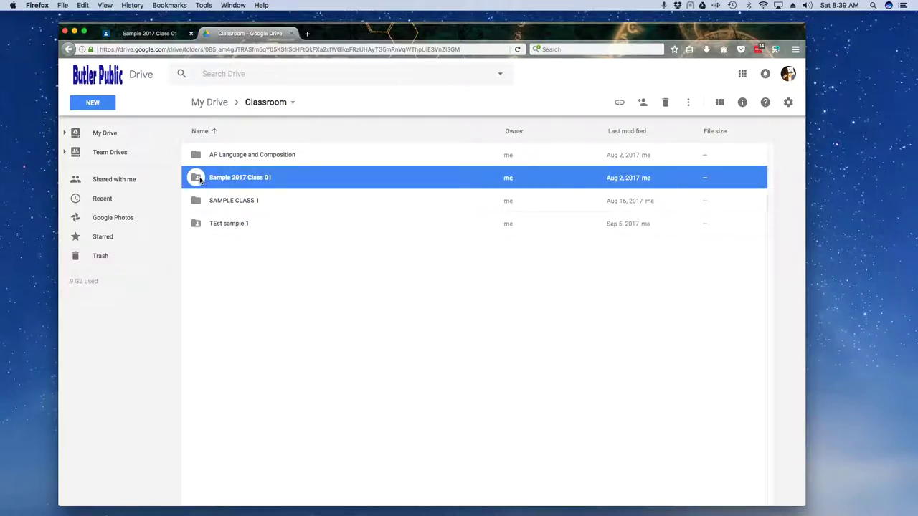
pyautogui.doubleClick(239, 178)
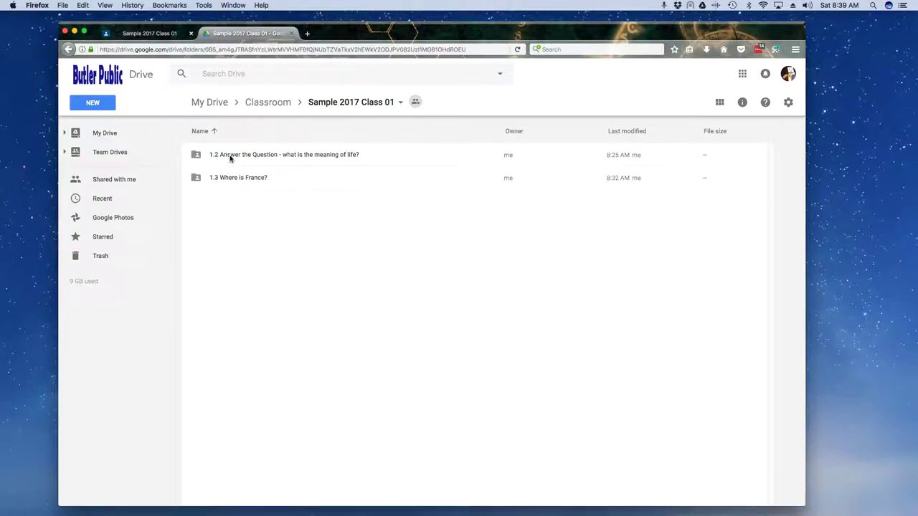
pyautogui.doubleClick(227, 178)
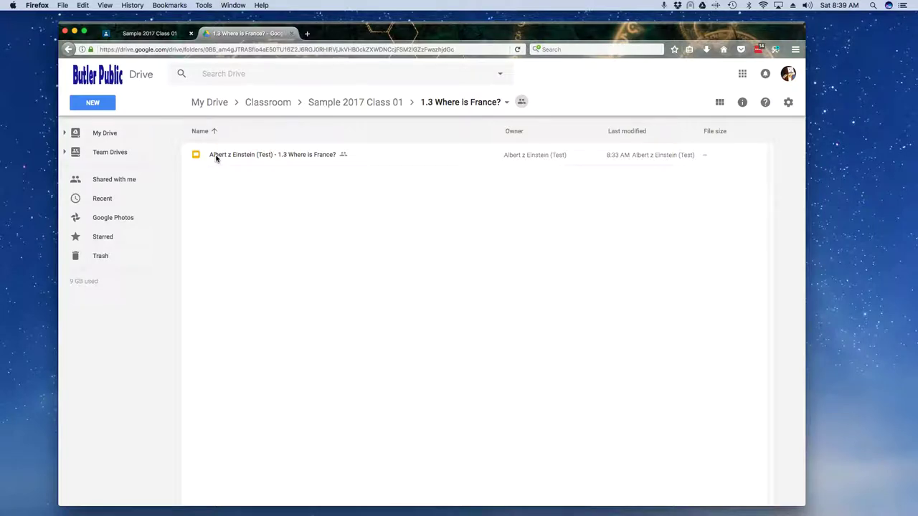
# Step: Return to My Drive and open the Classroom - Support folder to view its files
pyautogui.click(367, 104)
pyautogui.click(264, 106)
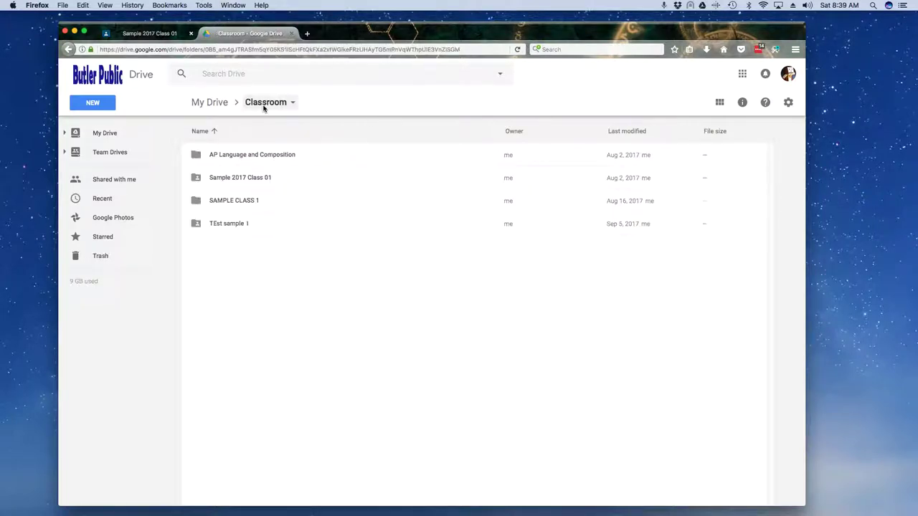
pyautogui.click(217, 105)
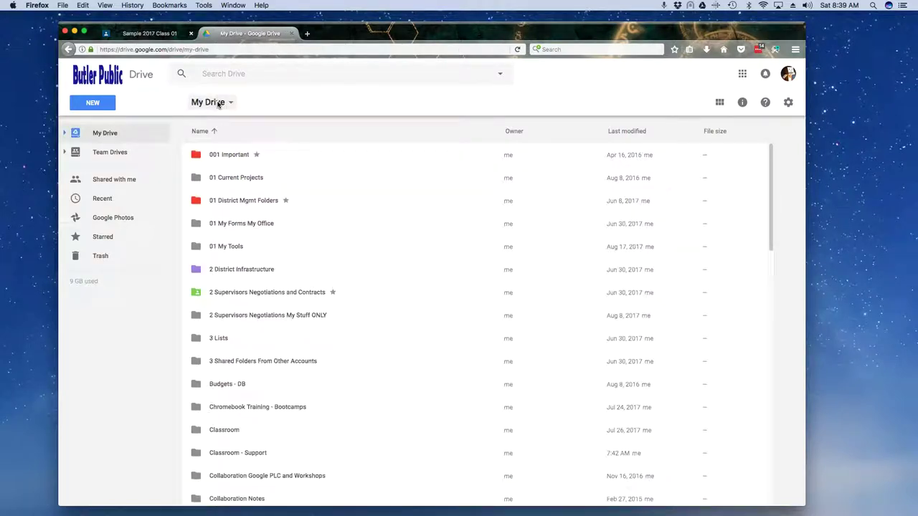
pyautogui.scroll(-3, 341, 292)
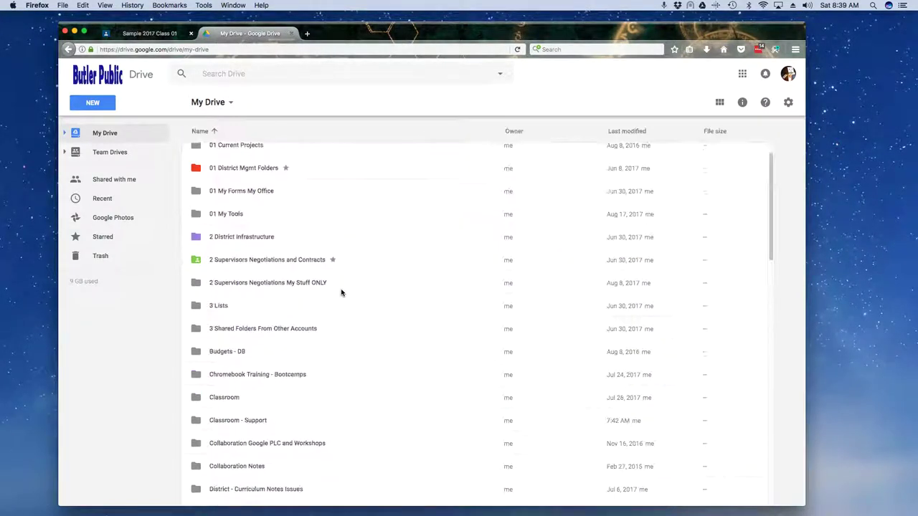
pyautogui.scroll(-2, 341, 292)
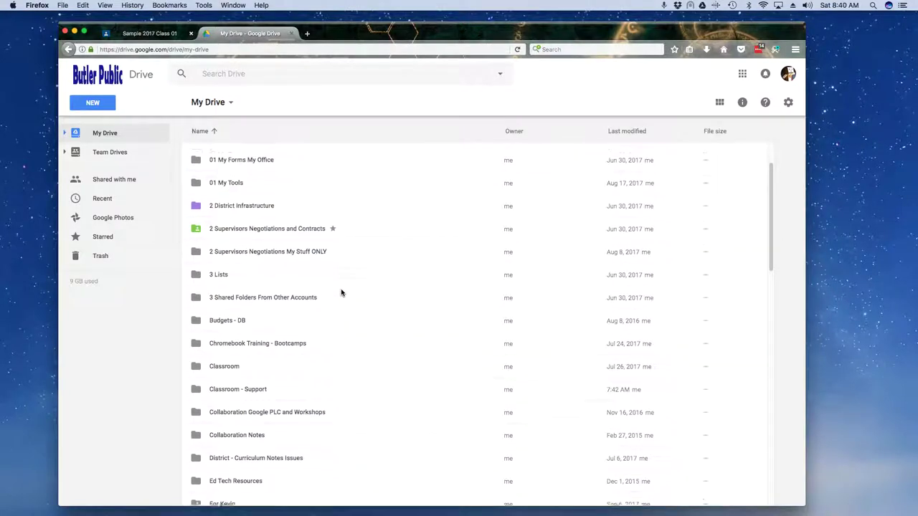
pyautogui.scroll(-2, 327, 284)
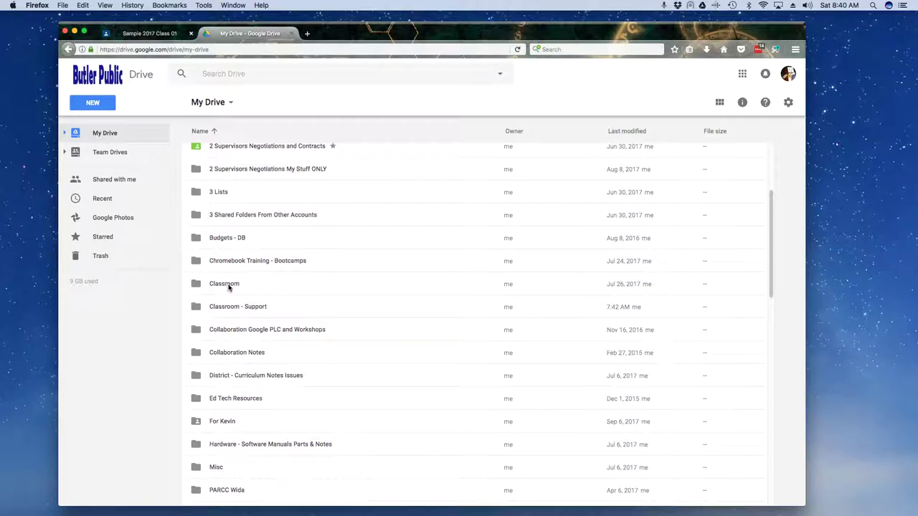
pyautogui.click(221, 311)
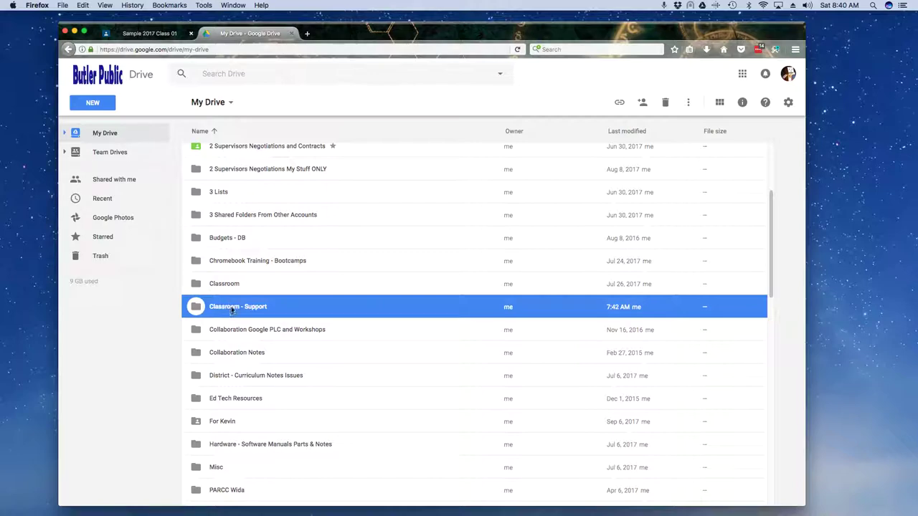
pyautogui.doubleClick(232, 308)
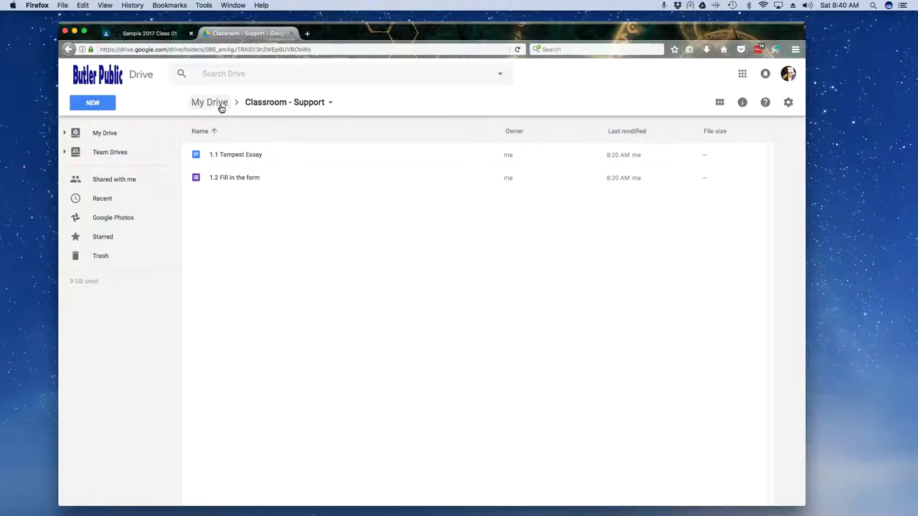
# Step: Reopen drive.google.com in a new browser tab and open the 1.1 Tempest Essay document from the Classroom - Support folder
pyautogui.click(291, 33)
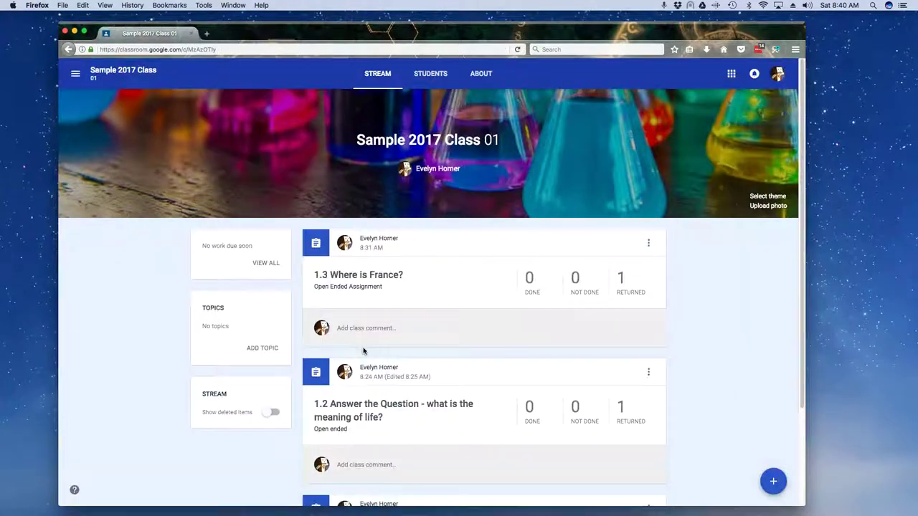
pyautogui.click(206, 33)
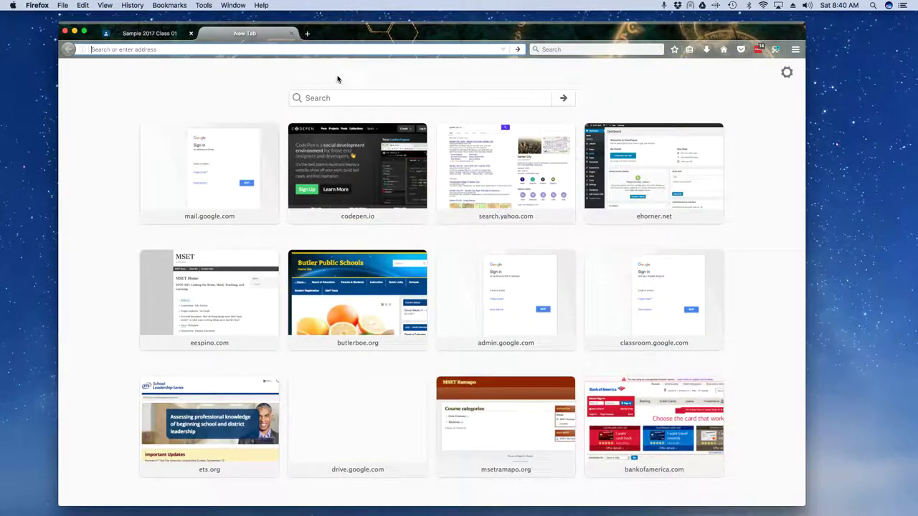
pyautogui.write('drive.google.com/')
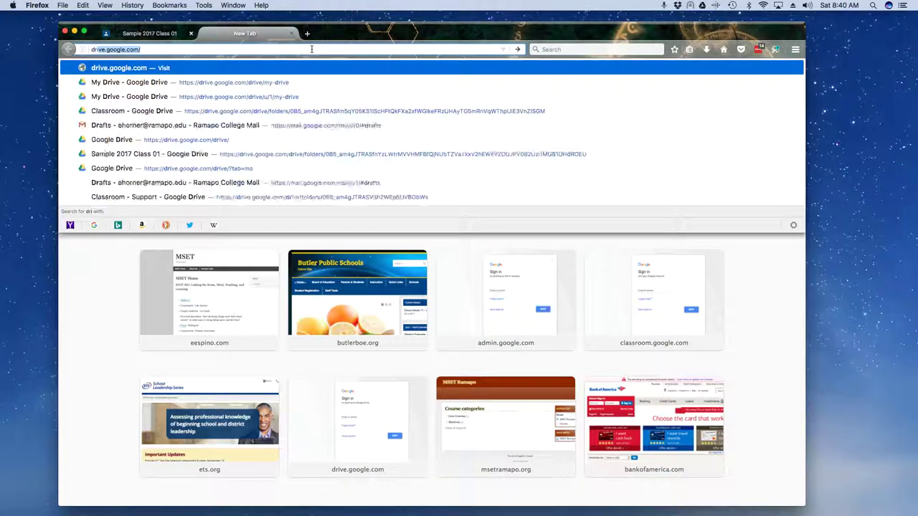
pyautogui.press('Return')
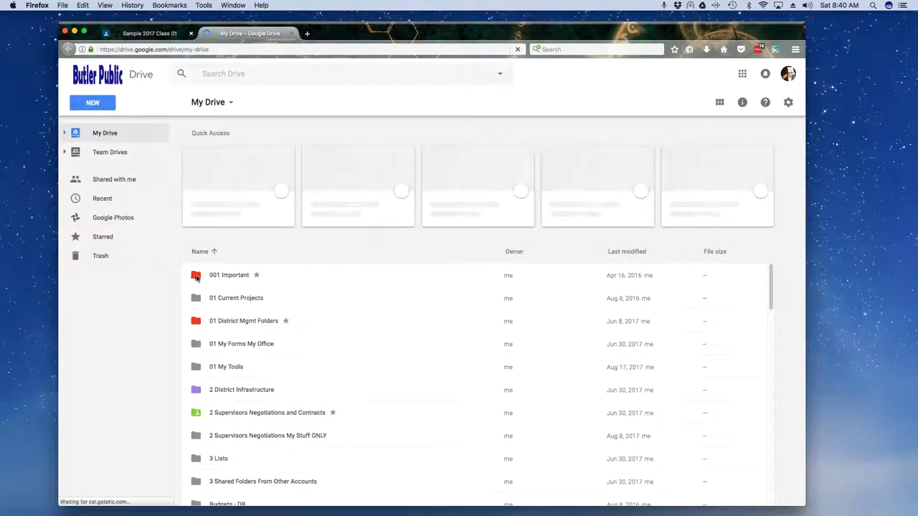
pyautogui.scroll(-5, 248, 362)
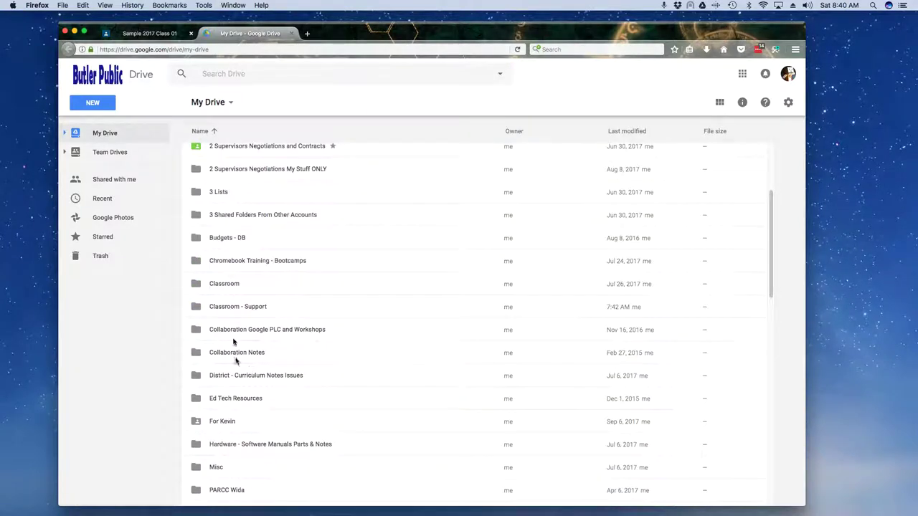
pyautogui.doubleClick(231, 307)
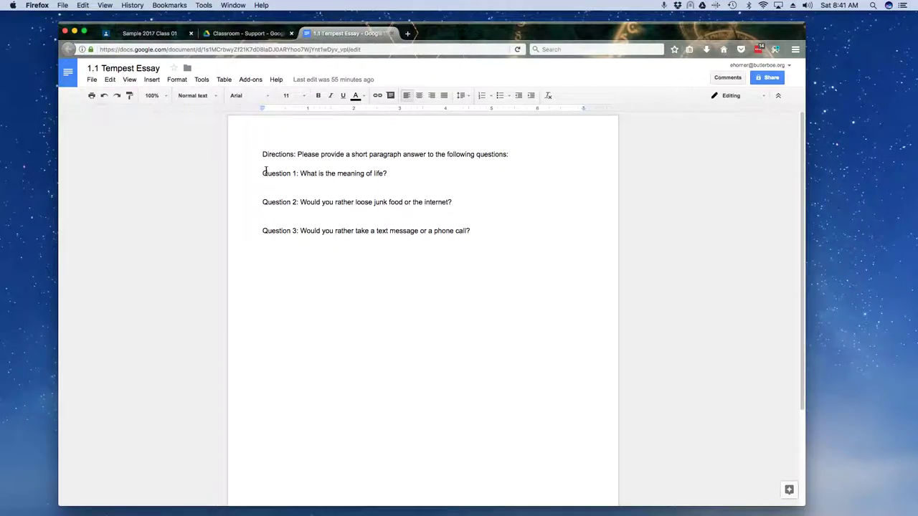
# Step: Insert a blank line between the directions and Question 1 in the essay document and close it
pyautogui.click(263, 172)
pyautogui.press('Return')
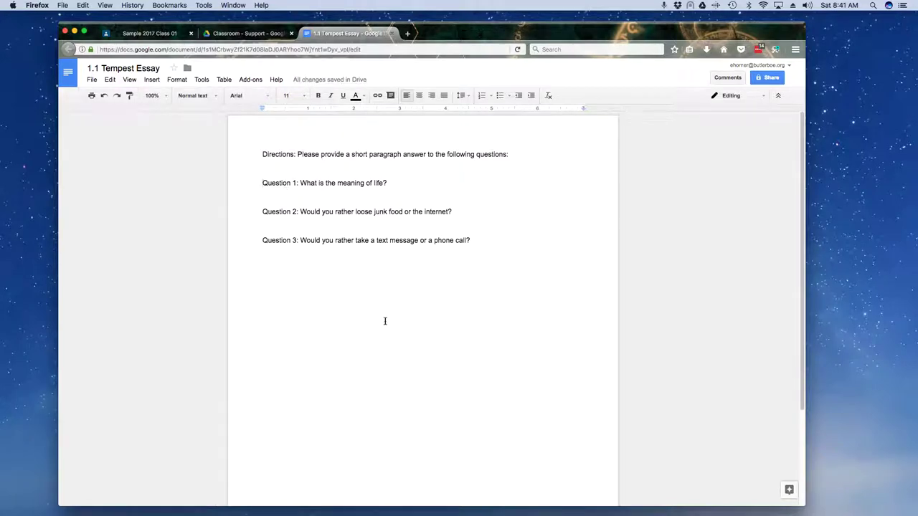
pyautogui.click(393, 34)
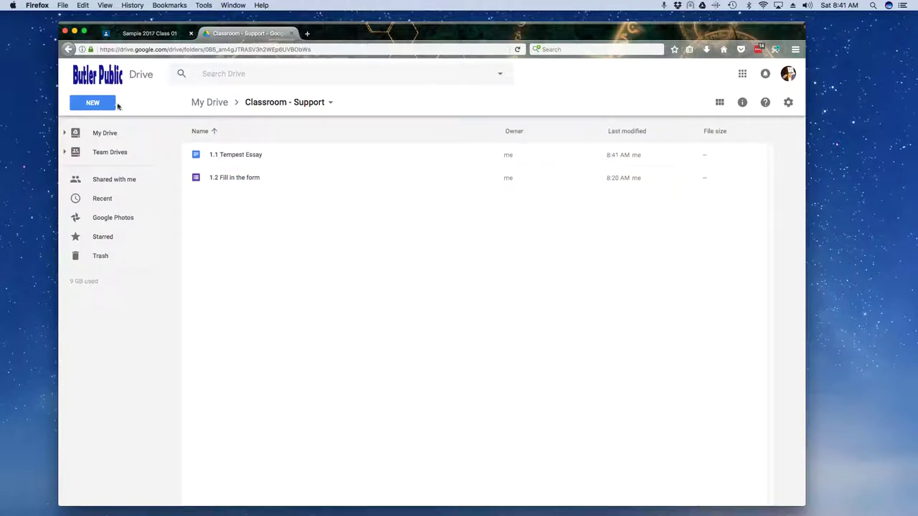
# Step: Switch back to Google Classroom and create an assignment titled "1.4 Tempest" in Sample 2017 Class 01
pyautogui.click(141, 33)
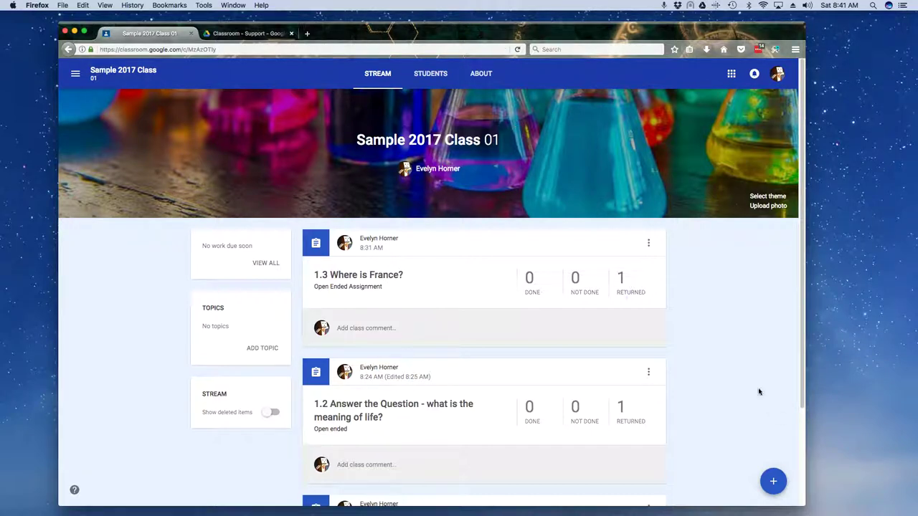
pyautogui.moveTo(773, 482)
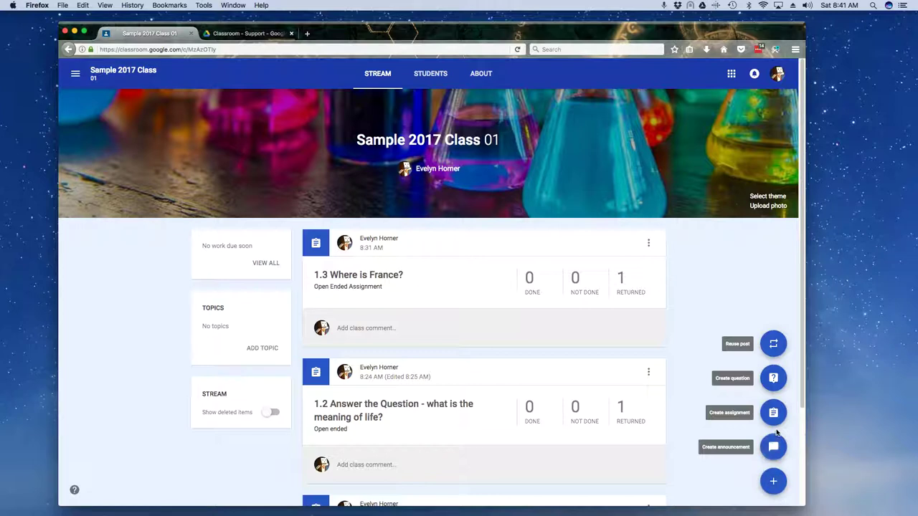
pyautogui.click(773, 413)
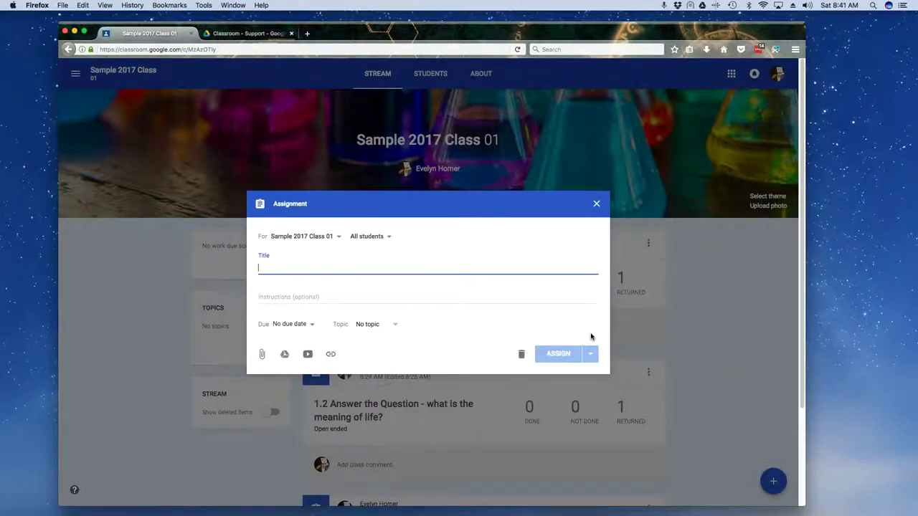
pyautogui.write('1.')
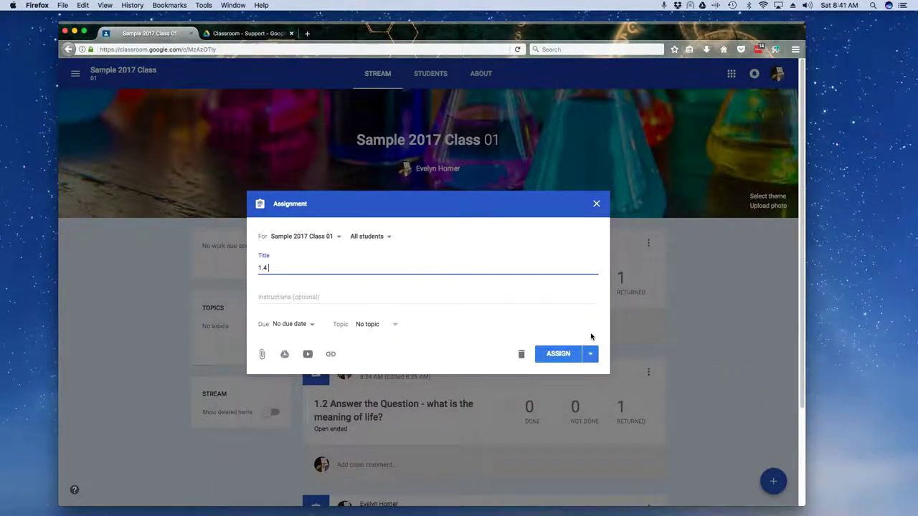
pyautogui.write('4')
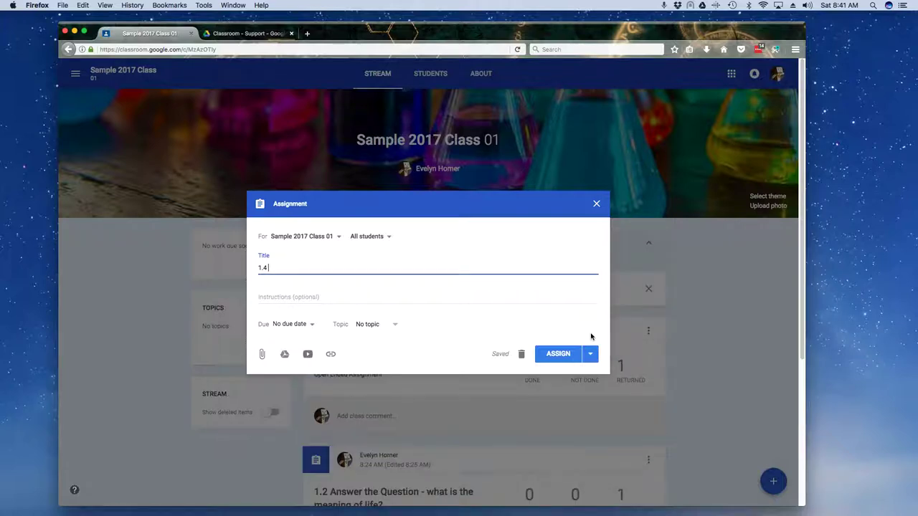
pyautogui.write(' Tempest')
# Step: Attach the recent Google Drive file 1.1 Tempest Essay to the assignment
pyautogui.click(285, 355)
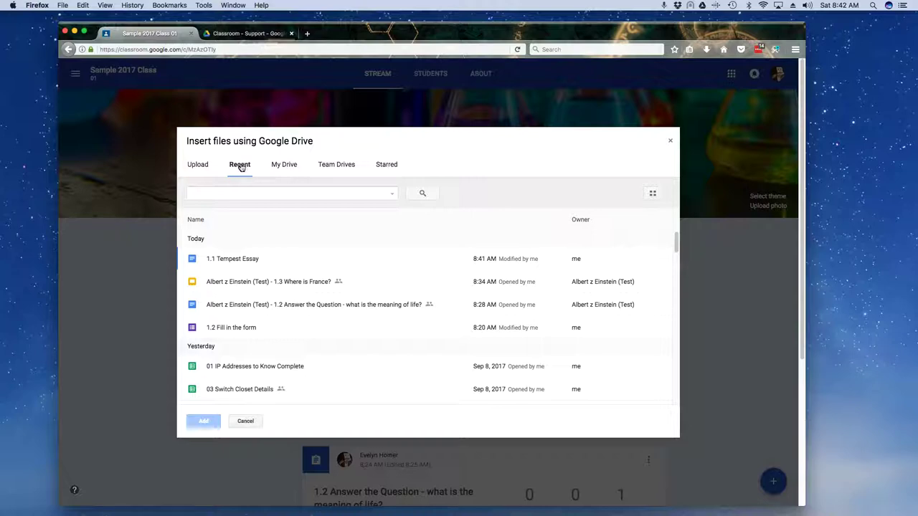
pyautogui.click(278, 167)
pyautogui.click(245, 175)
pyautogui.click(229, 259)
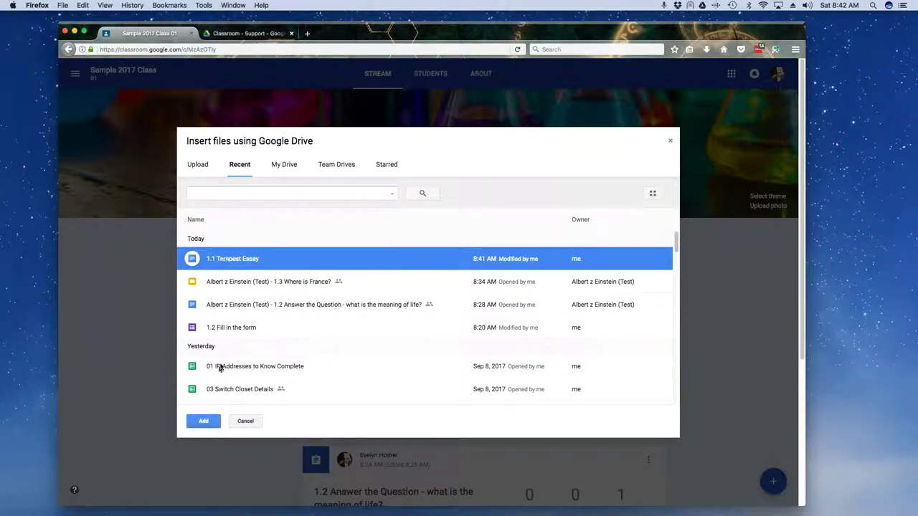
pyautogui.click(204, 422)
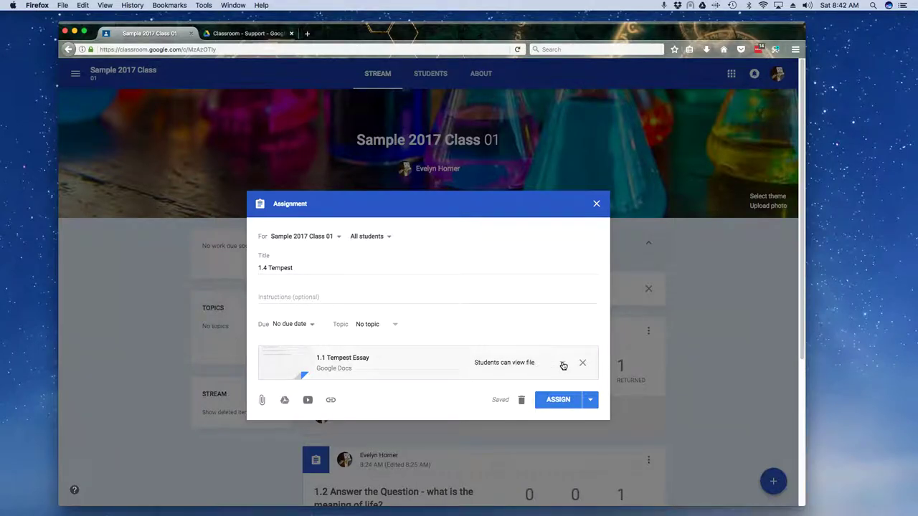
# Step: Set the attached essay to make a copy for each student and assign it to the class
pyautogui.click(563, 365)
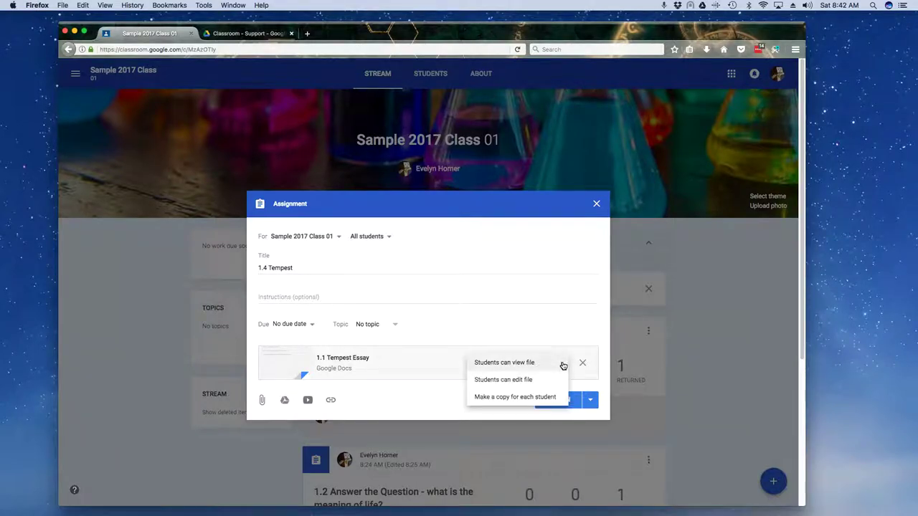
pyautogui.click(514, 398)
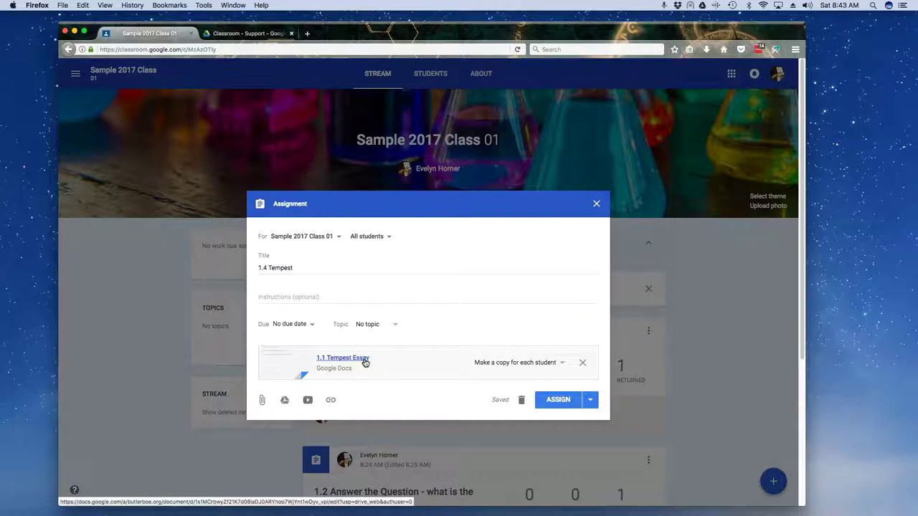
pyautogui.click(563, 363)
pyautogui.click(536, 364)
pyautogui.click(561, 400)
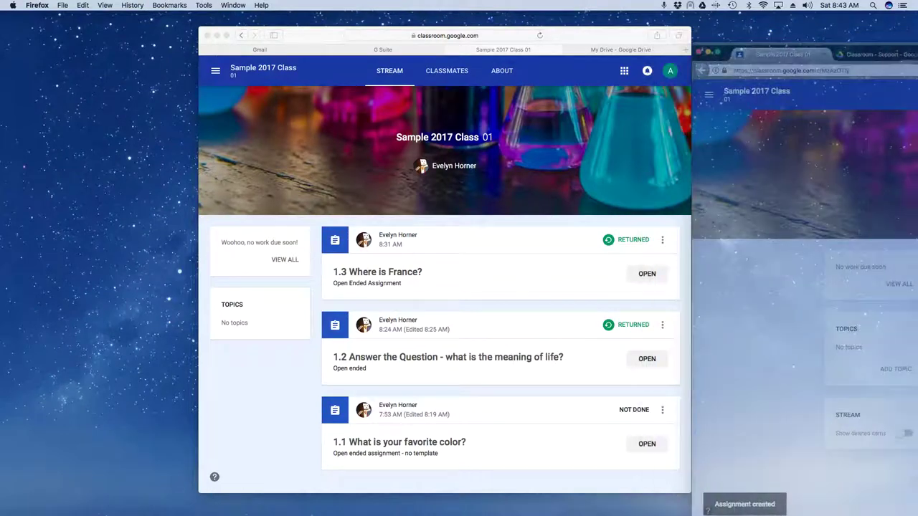
# Step: Switch to the student's Classroom window in Safari, reload the class stream and open the 1.4 Tempest assignment
pyautogui.moveTo(585, 37); pyautogui.dragTo(551, 42)
pyautogui.rightClick(233, 369)
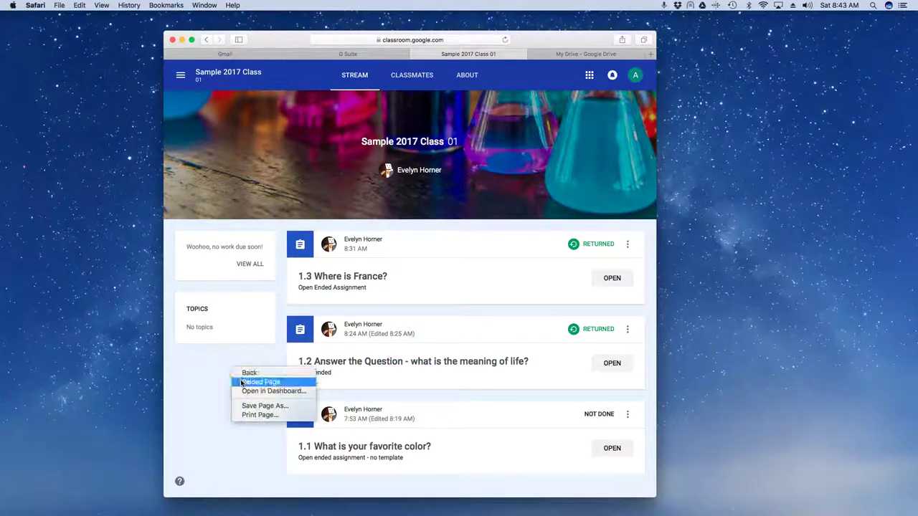
pyautogui.click(244, 382)
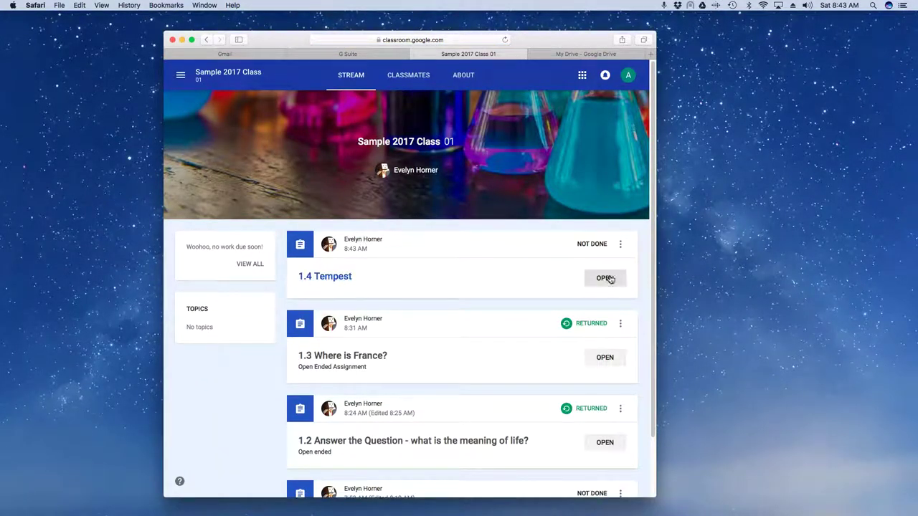
pyautogui.click(607, 278)
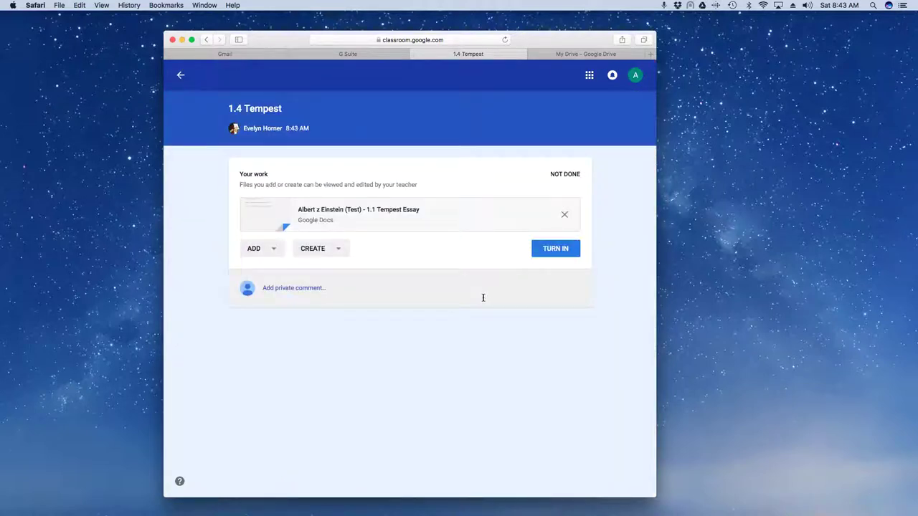
# Step: View the student's copy of the Tempest essay, then close it and return to the class stream
pyautogui.click(377, 213)
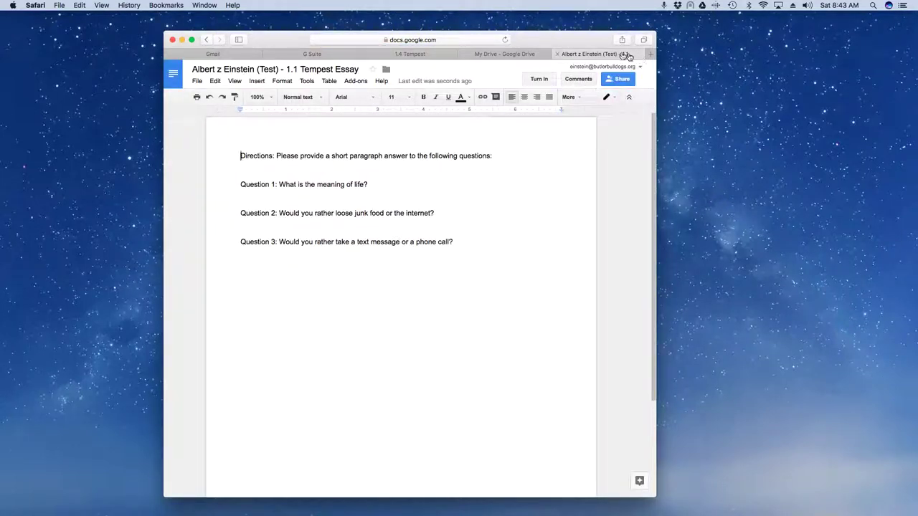
pyautogui.click(557, 53)
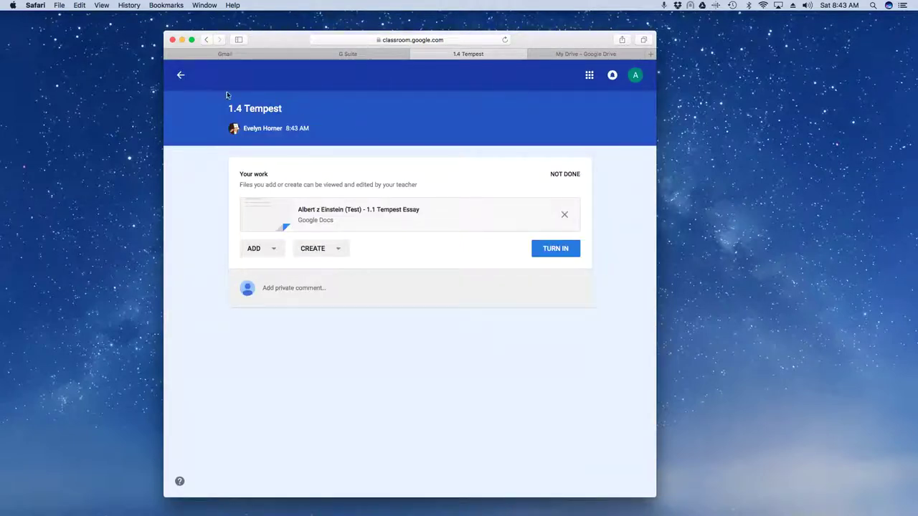
pyautogui.click(181, 76)
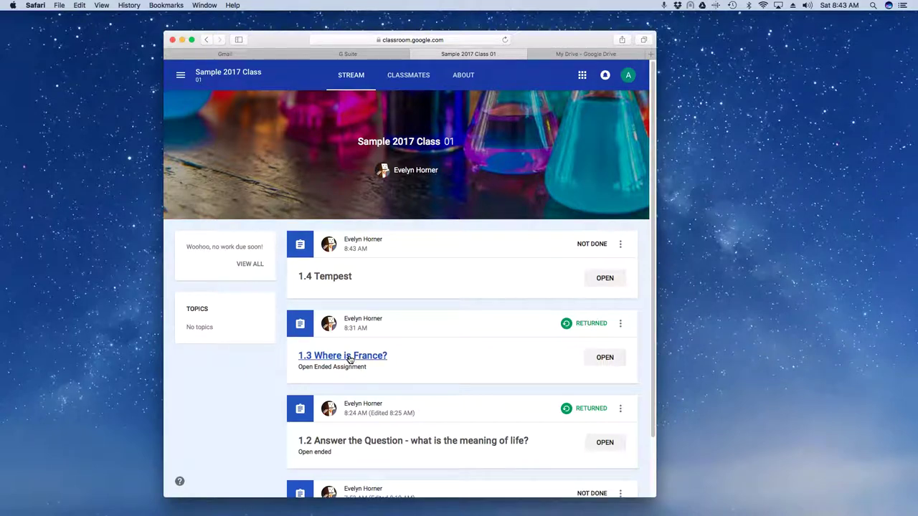
# Step: Remove the attached document from the student's 1.2 assignment and look at the file types available to create before returning to the stream
pyautogui.click(365, 441)
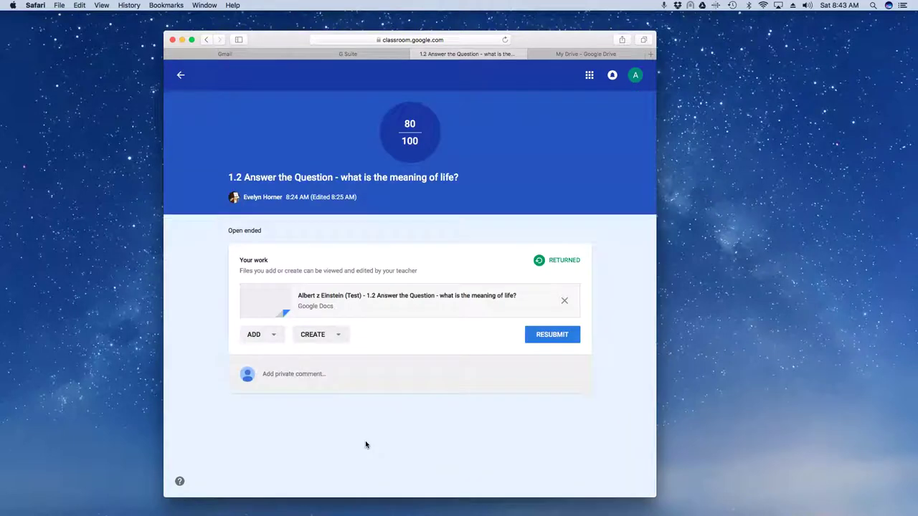
pyautogui.click(565, 301)
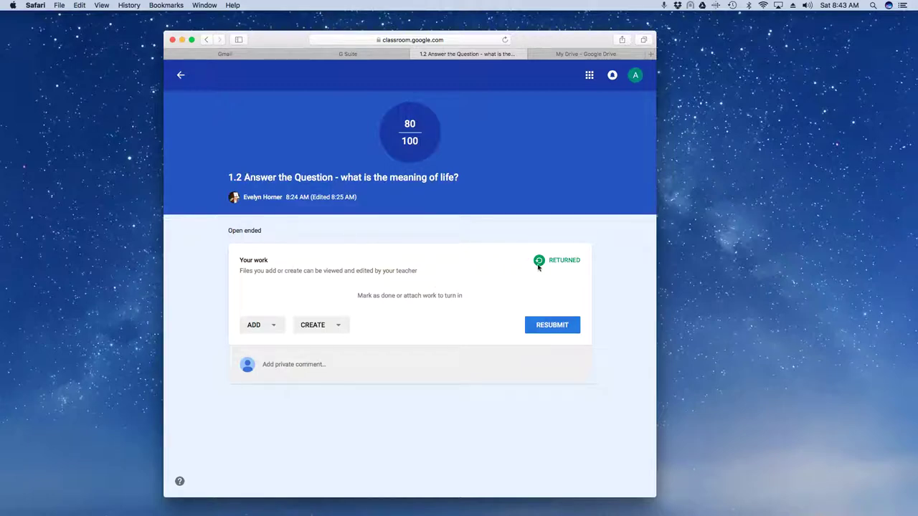
pyautogui.click(281, 328)
pyautogui.click(324, 328)
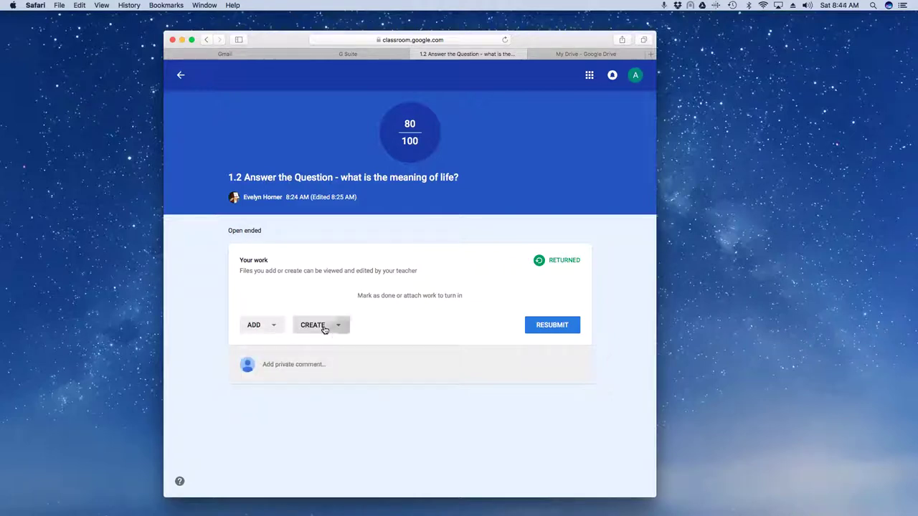
pyautogui.click(323, 328)
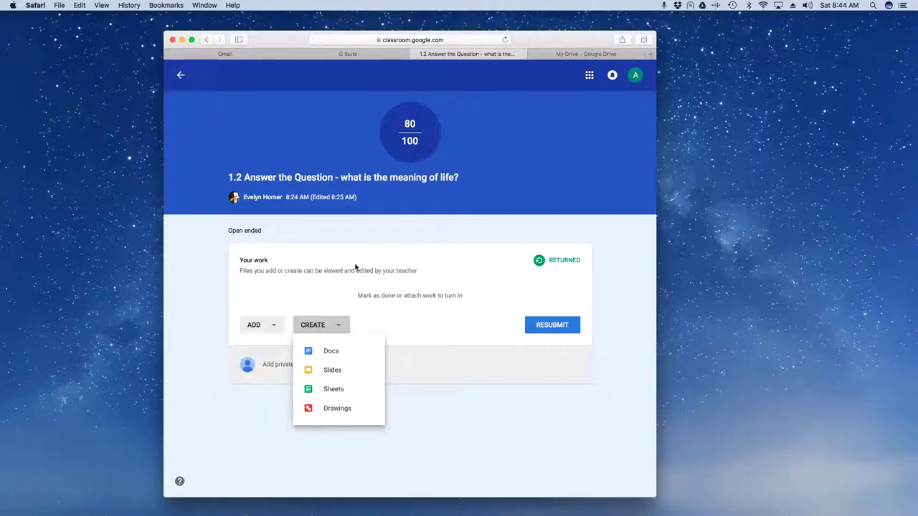
pyautogui.click(181, 74)
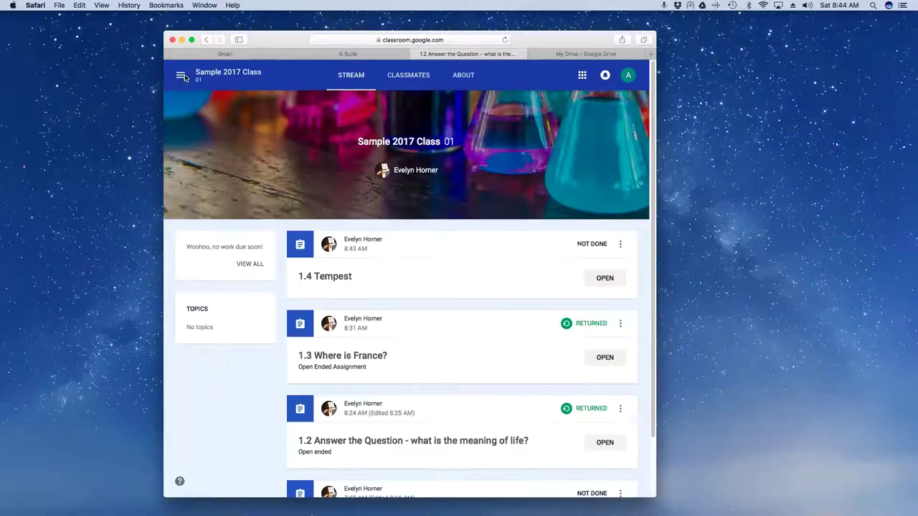
# Step: In the student's 1.4 Tempest essay, answer Question 1 with "Hotdogs" and Question 2 with "Junk food", then close the document
pyautogui.click(338, 280)
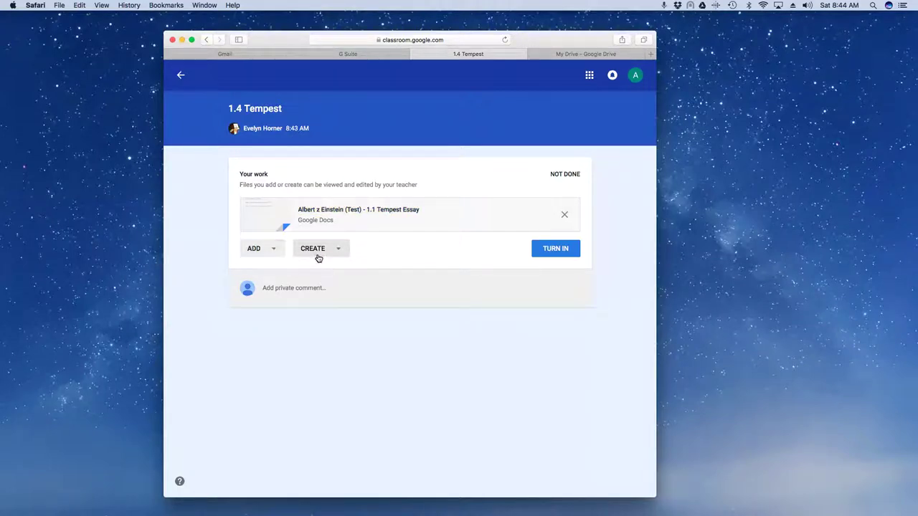
pyautogui.click(317, 211)
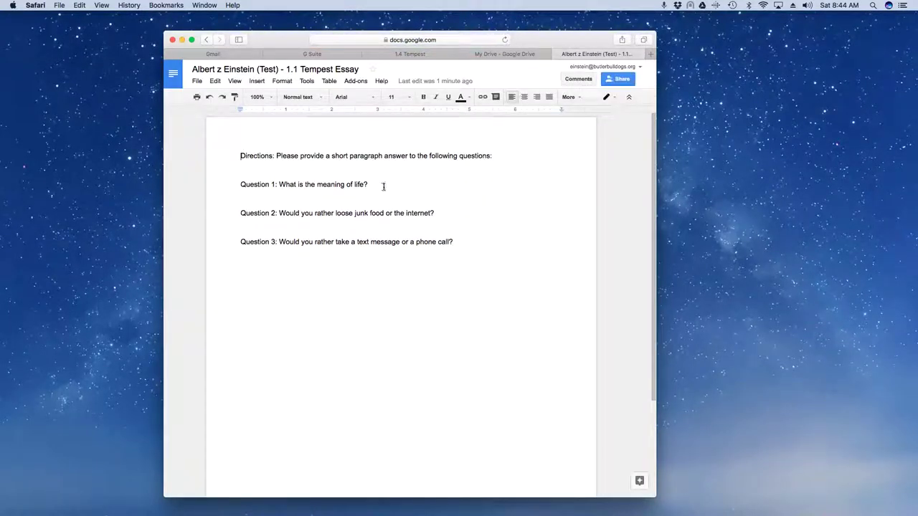
pyautogui.click(383, 187)
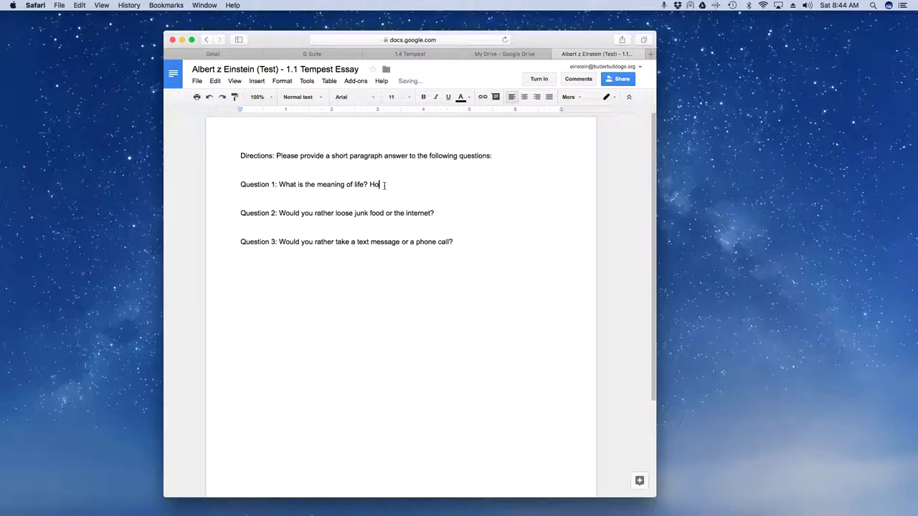
pyautogui.write('Hotdogs')
pyautogui.click(463, 211)
pyautogui.write('Junk food')
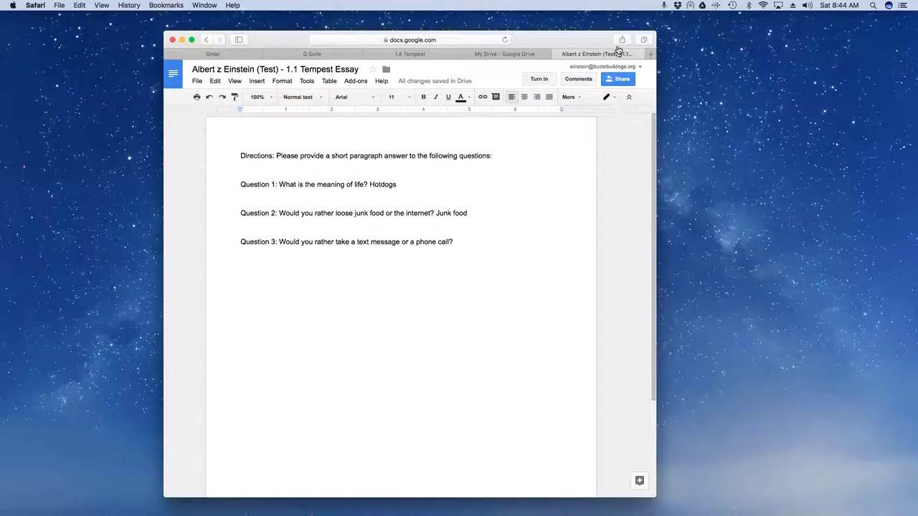
pyautogui.click(558, 55)
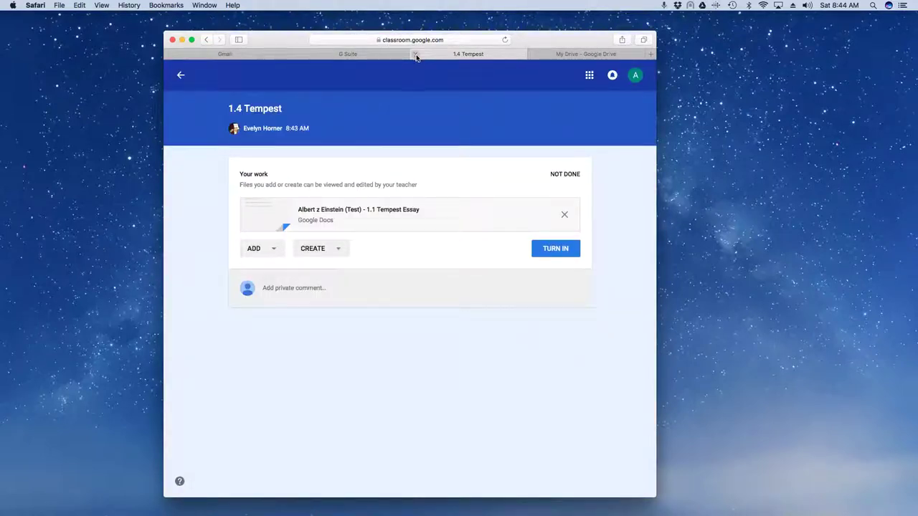
# Step: Turn in the student's essay for the 1.4 Tempest assignment and return to the class stream
pyautogui.click(181, 75)
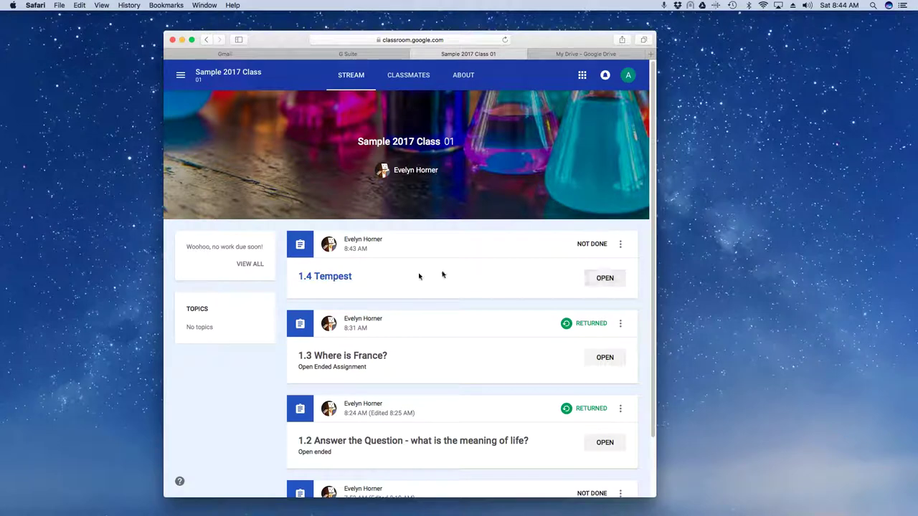
pyautogui.click(342, 280)
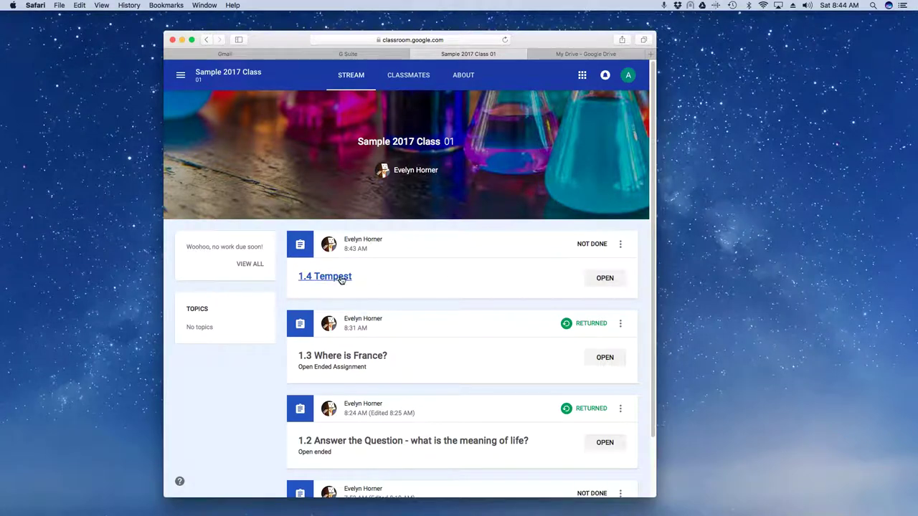
pyautogui.click(598, 283)
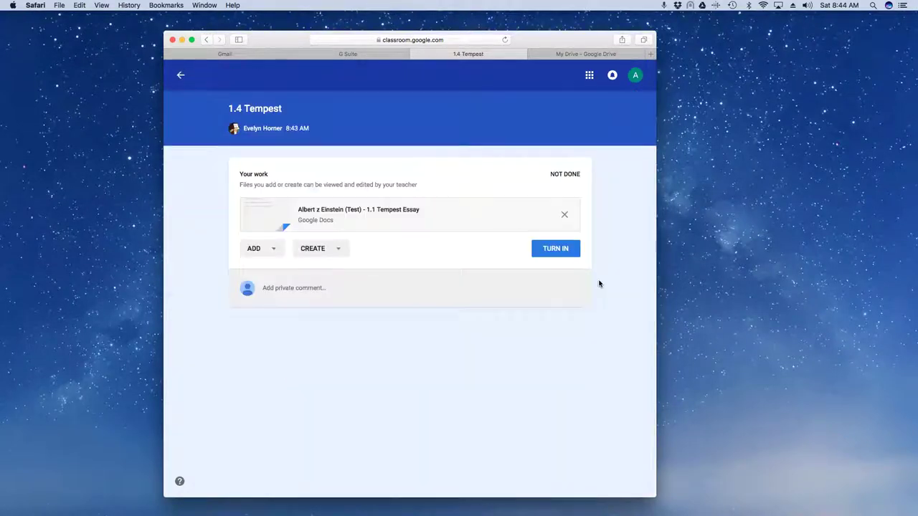
pyautogui.click(345, 210)
pyautogui.click(553, 251)
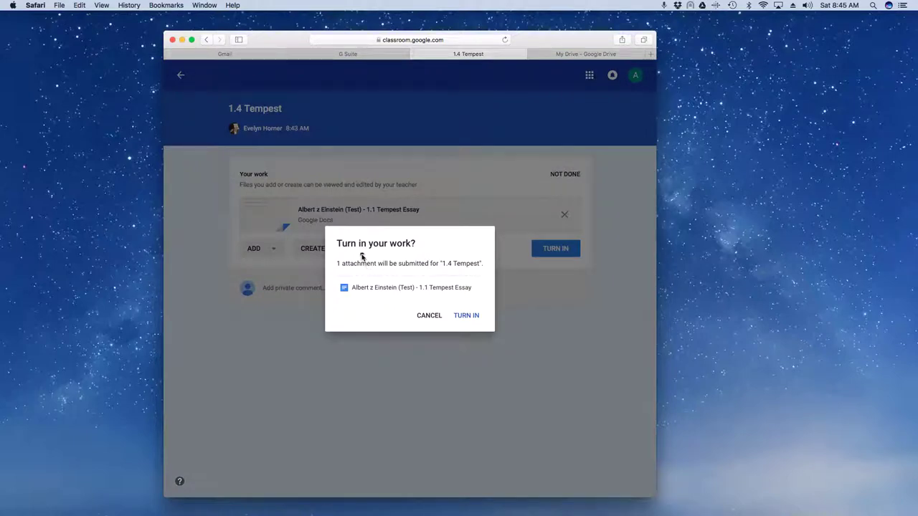
pyautogui.click(466, 316)
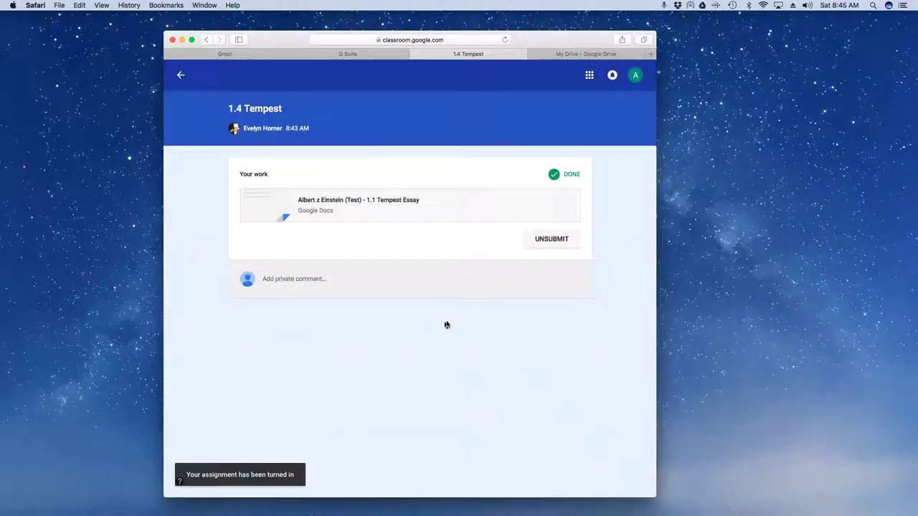
pyautogui.click(180, 76)
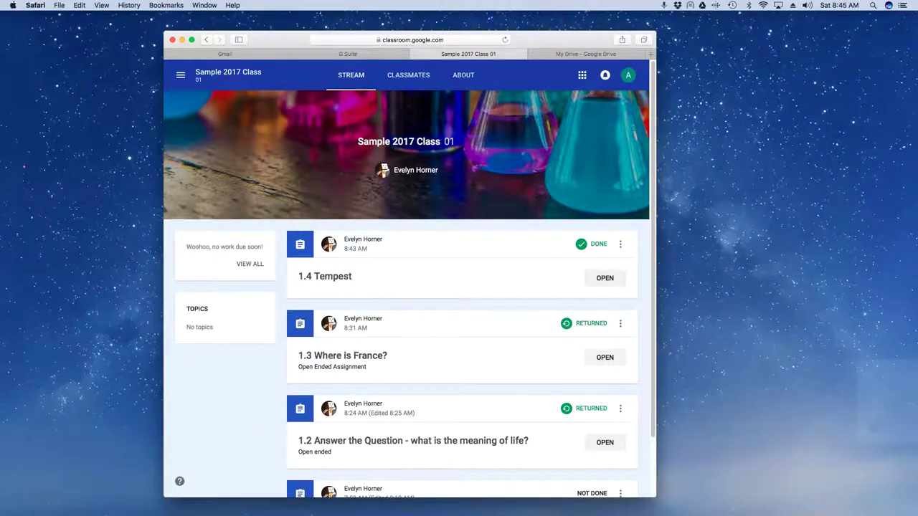
# Step: Switch to the teacher's Classroom window in Firefox, refresh the stream and open the completed student work for 1.4 Tempest
pyautogui.press('super+Tab')
pyautogui.moveTo(717, 31); pyautogui.dragTo(473, 29)
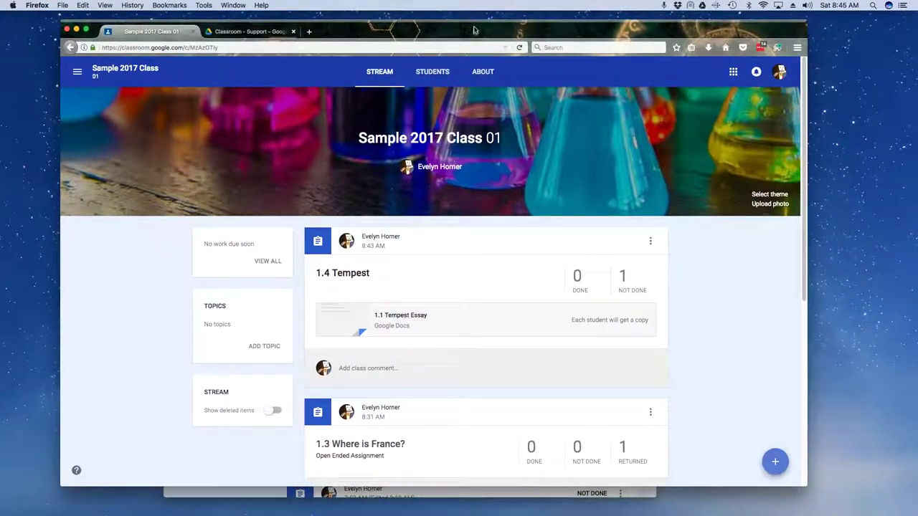
pyautogui.rightClick(673, 285)
pyautogui.click(742, 291)
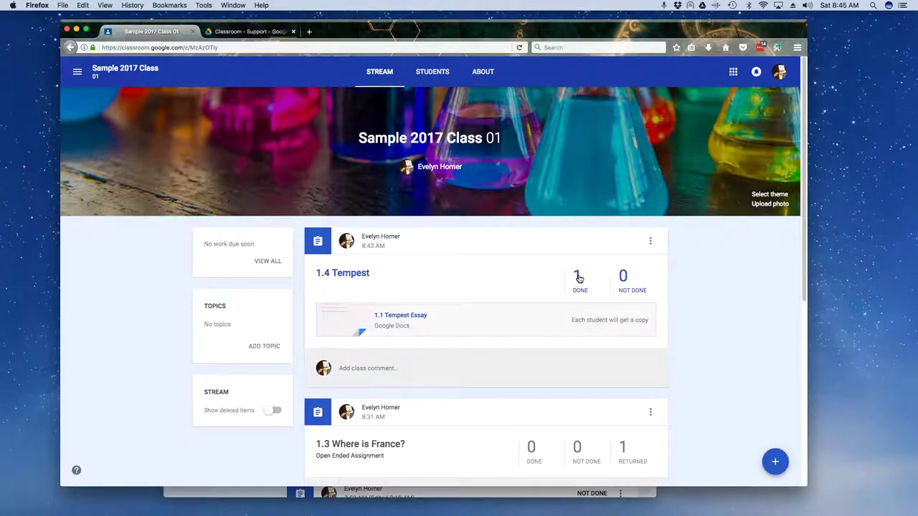
pyautogui.click(578, 278)
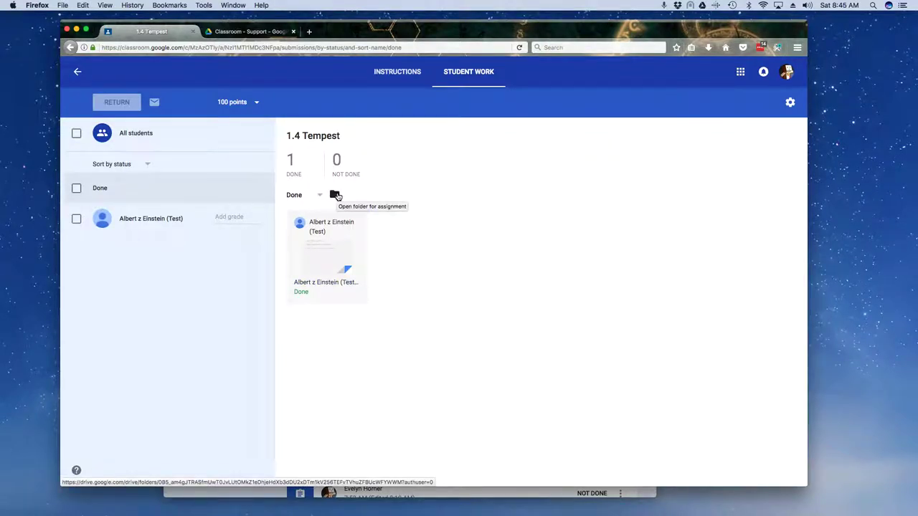
# Step: Browse the 1.4 Tempest assignment's Drive folder and its parent class folder, then return to the Classroom stream
pyautogui.click(334, 195)
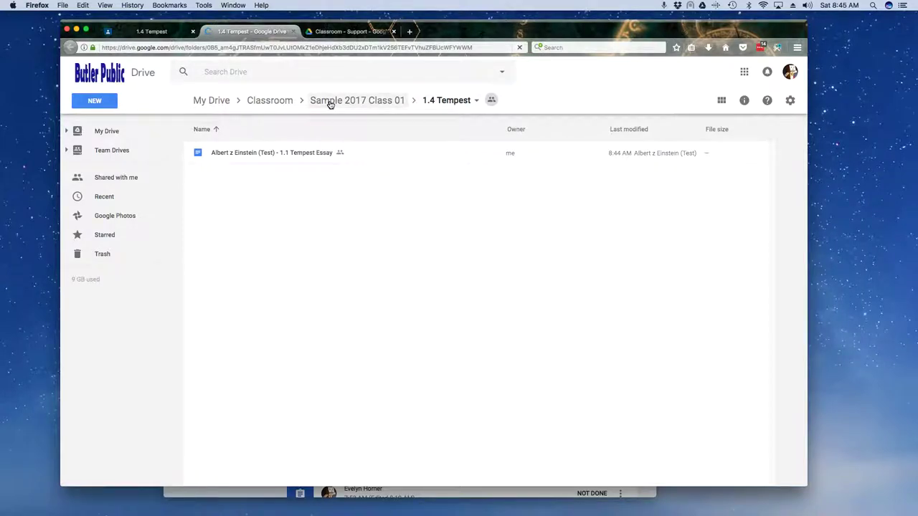
pyautogui.click(330, 101)
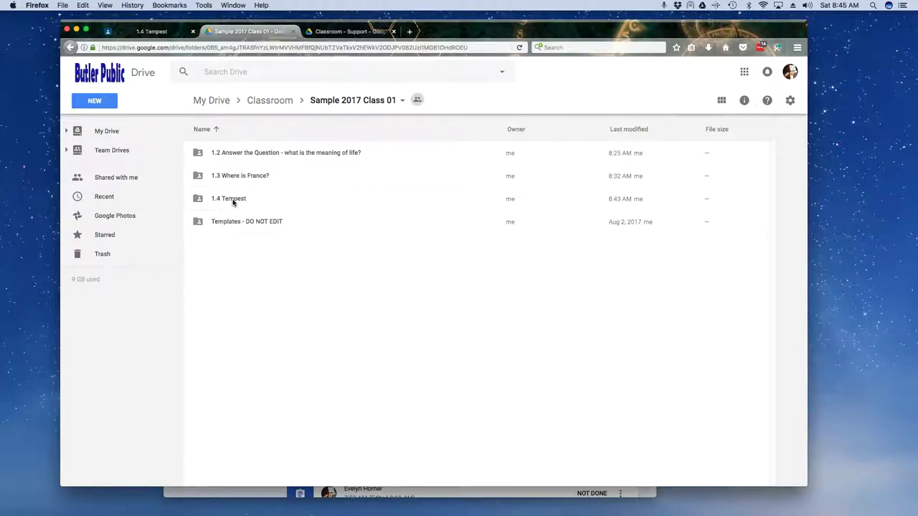
pyautogui.doubleClick(233, 203)
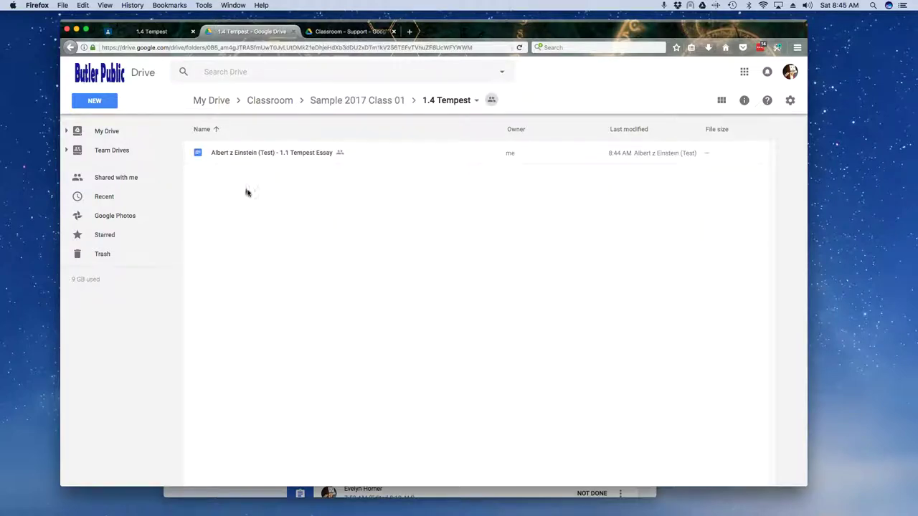
pyautogui.click(149, 32)
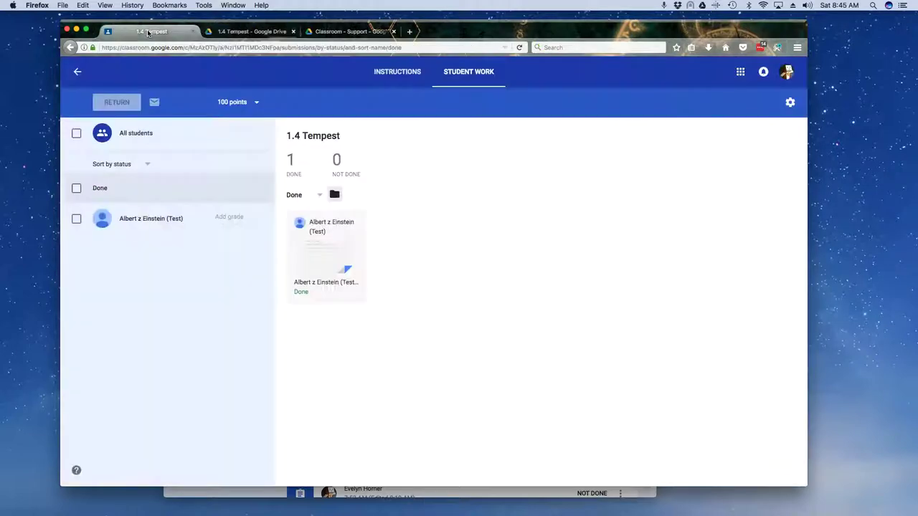
pyautogui.click(77, 71)
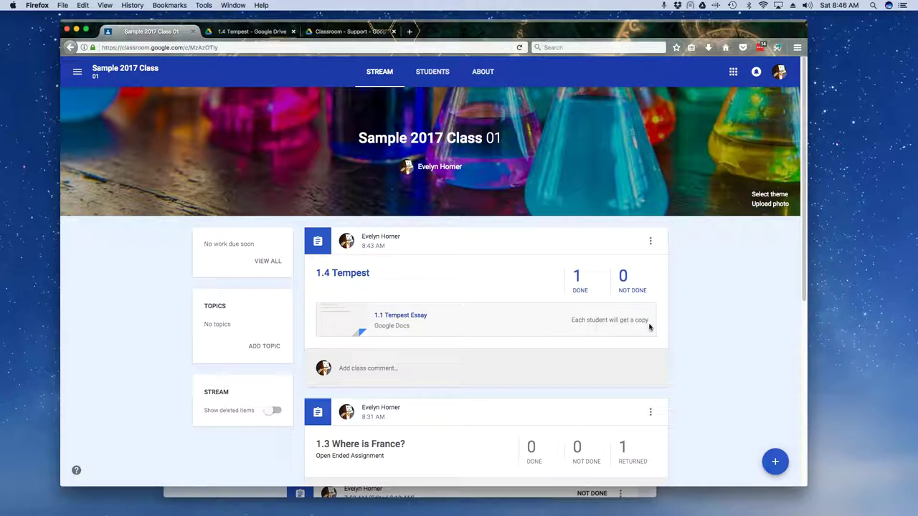
# Step: View the student's submitted essay from the 1.4 Tempest Drive folder, then close the document and the folder
pyautogui.click(257, 32)
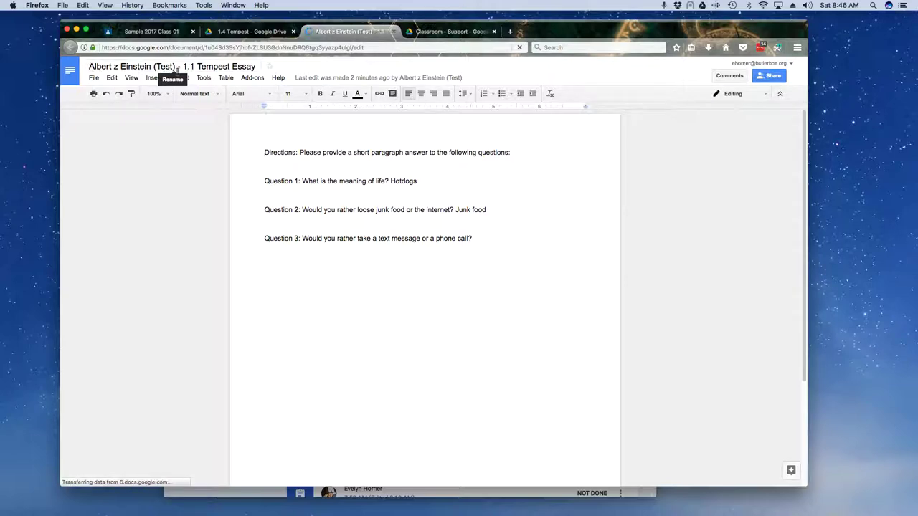
pyautogui.click(394, 32)
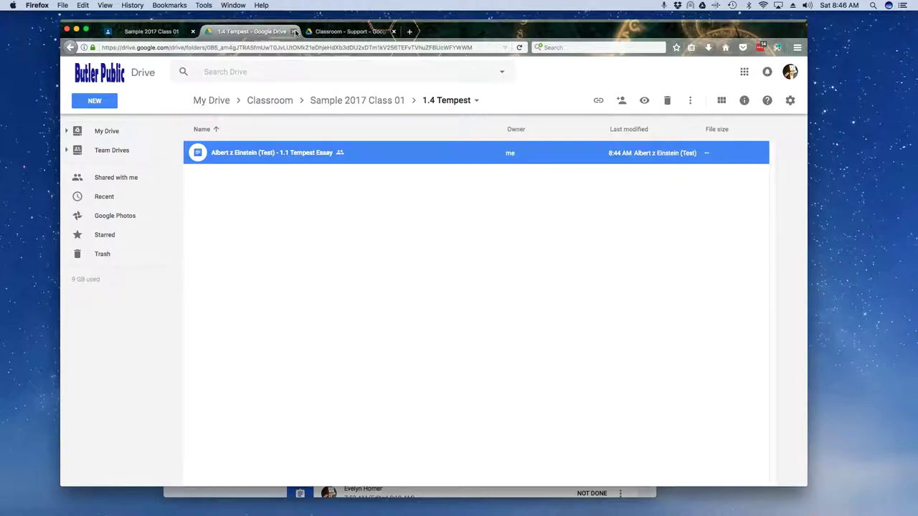
pyautogui.click(294, 32)
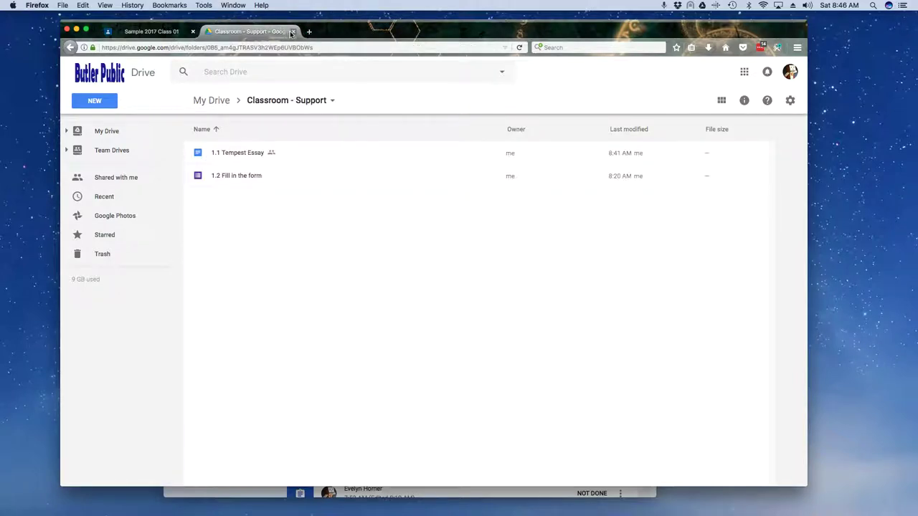